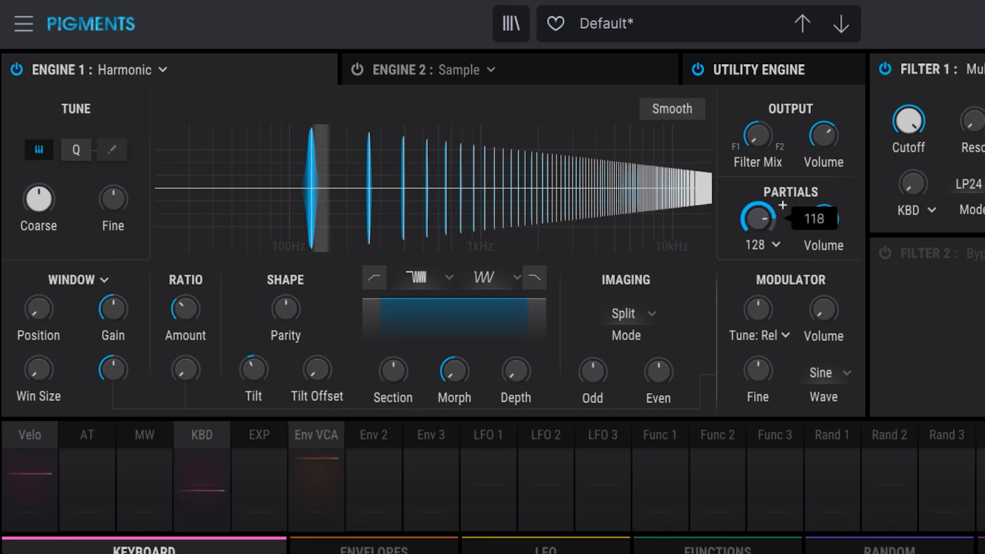
- Adjust the Partials amount in Engine 1 and set its partial limit to 512
{"action": "left_click", "coordinate": [759, 244]}
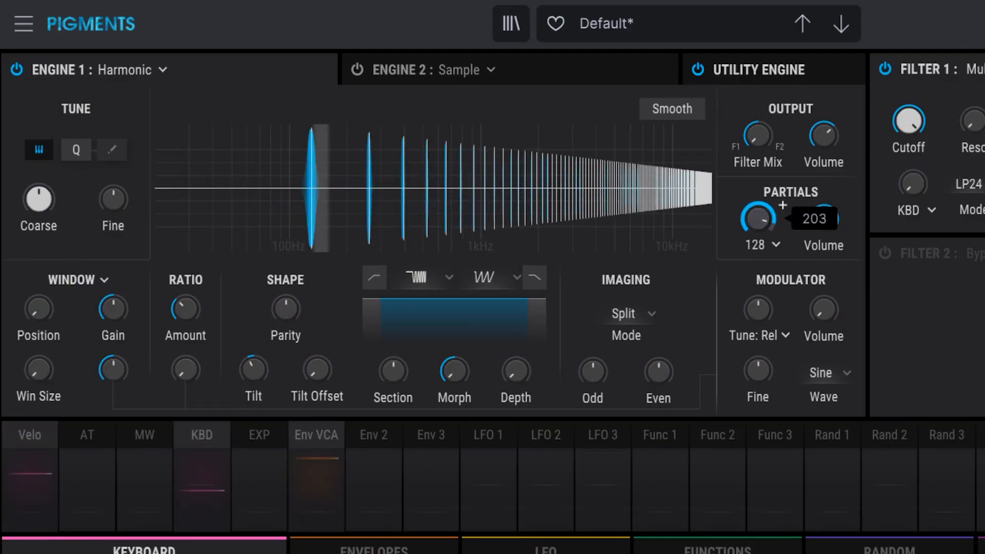
{"action": "mouse_move", "coordinate": [758, 219]}
{"action": "left_mouse_down"}
{"action": "mouse_move", "coordinate": [757, 276]}
{"action": "mouse_move", "coordinate": [758, 205]}
{"action": "left_mouse_up"}
{"action": "left_click", "coordinate": [760, 246]}
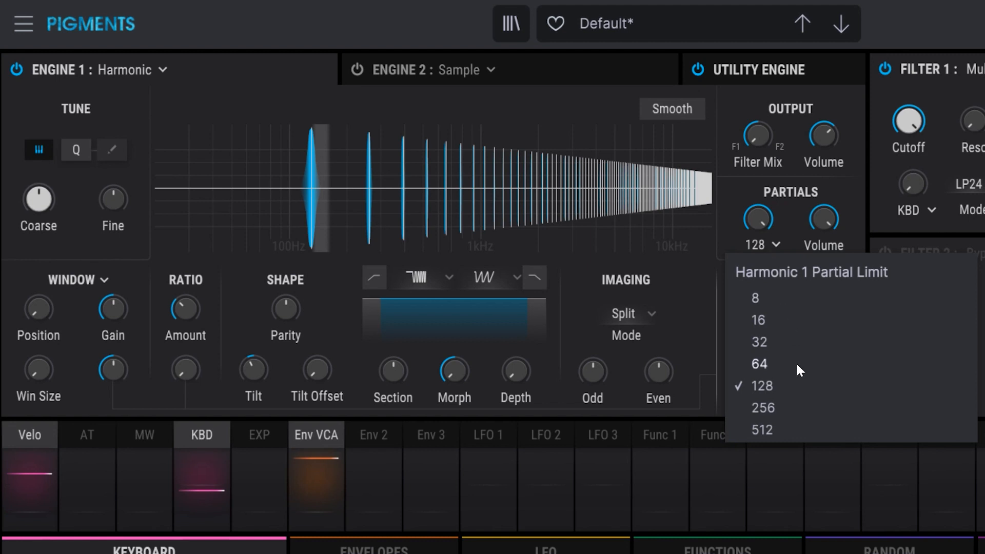
{"action": "left_click", "coordinate": [794, 402]}
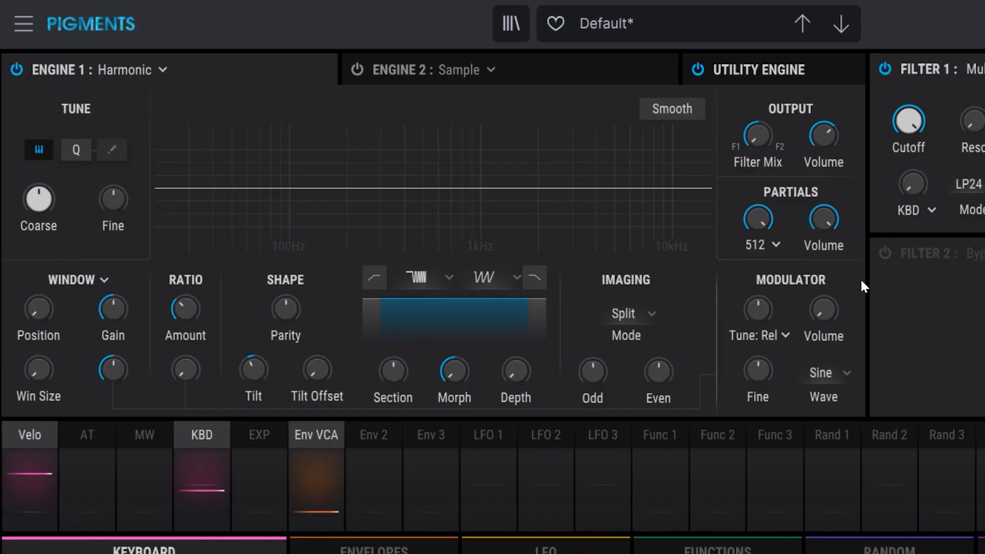
- Sweep the Partials amount down to about 1.51 to thin out the upper harmonics
{"action": "mouse_move", "coordinate": [763, 209]}
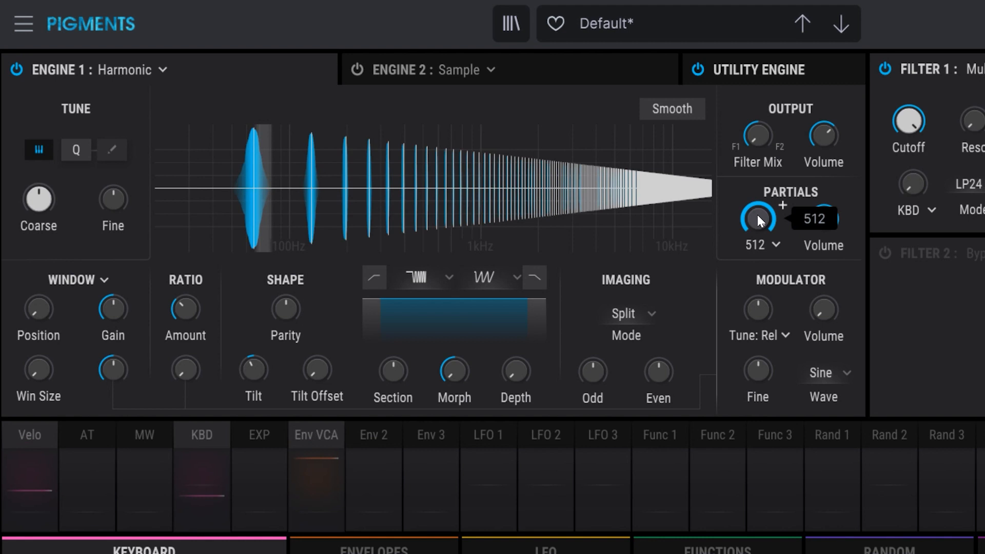
{"action": "left_click_drag", "start_coordinate": [757, 214], "coordinate": [757, 282]}
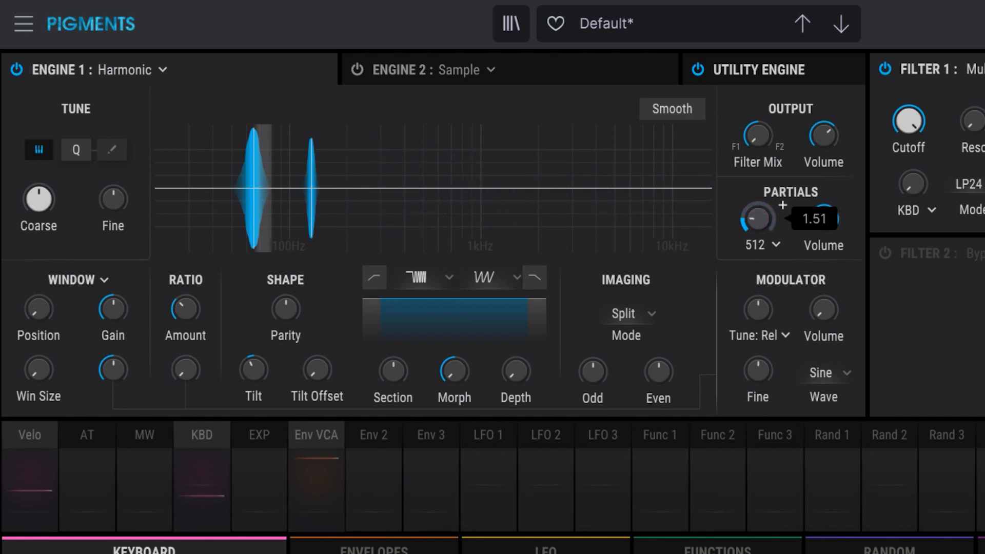
{"action": "left_click_drag", "start_coordinate": [782, 205], "coordinate": [782, 205]}
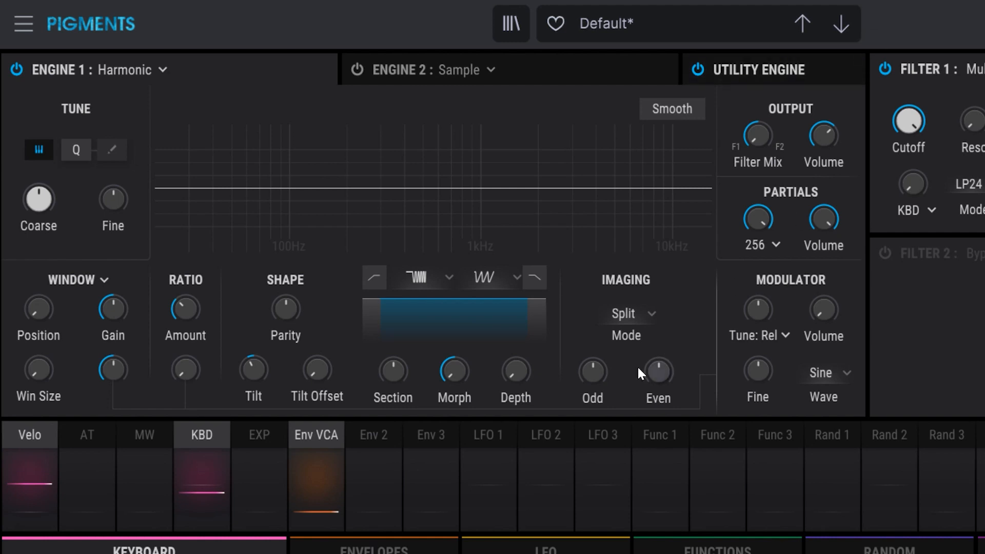
- Set up LFO 1 as a modulation source for the Partials amount of Engine 1
{"action": "left_click", "coordinate": [476, 442]}
{"action": "left_click_drag", "start_coordinate": [765, 222], "coordinate": [765, 253]}
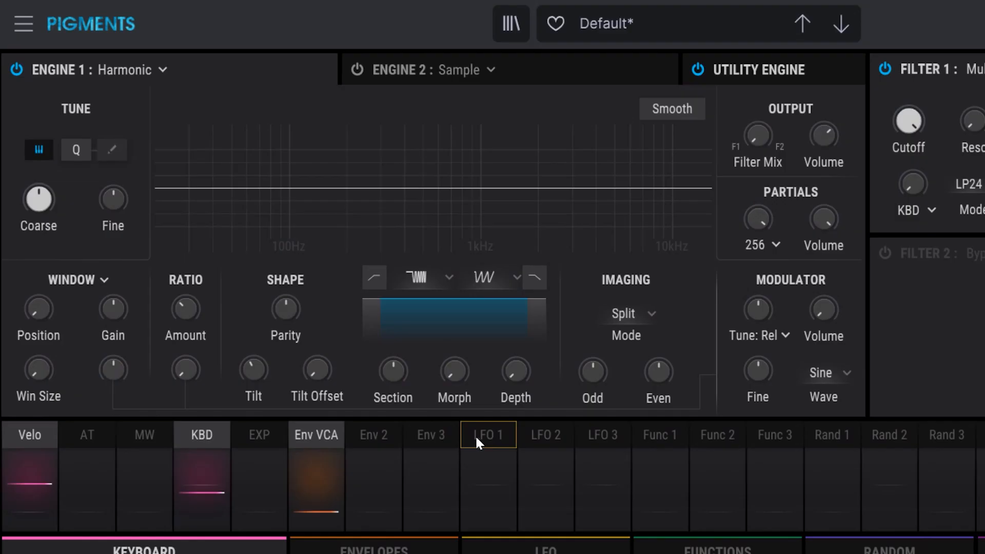
{"action": "left_click", "coordinate": [475, 435]}
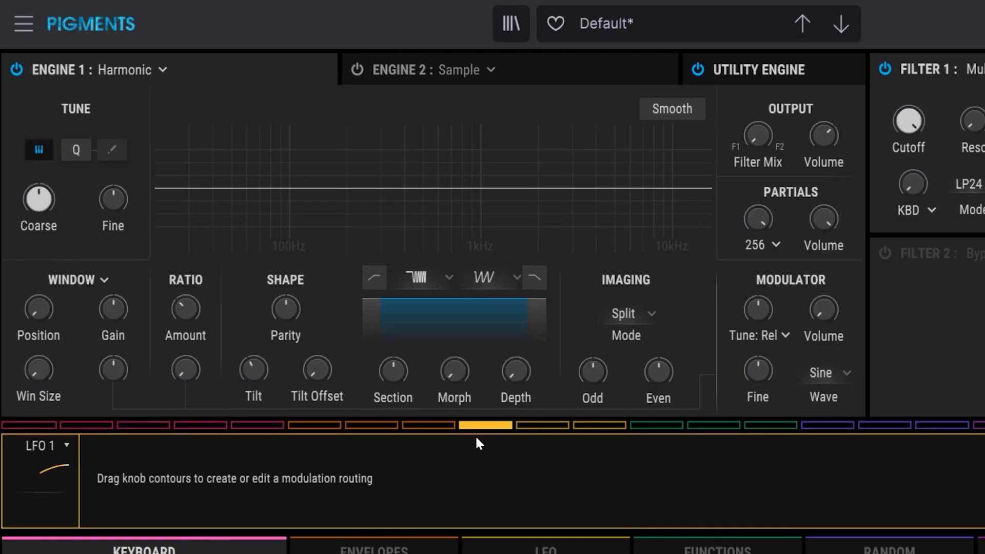
{"action": "left_click_drag", "start_coordinate": [758, 218], "coordinate": [757, 256]}
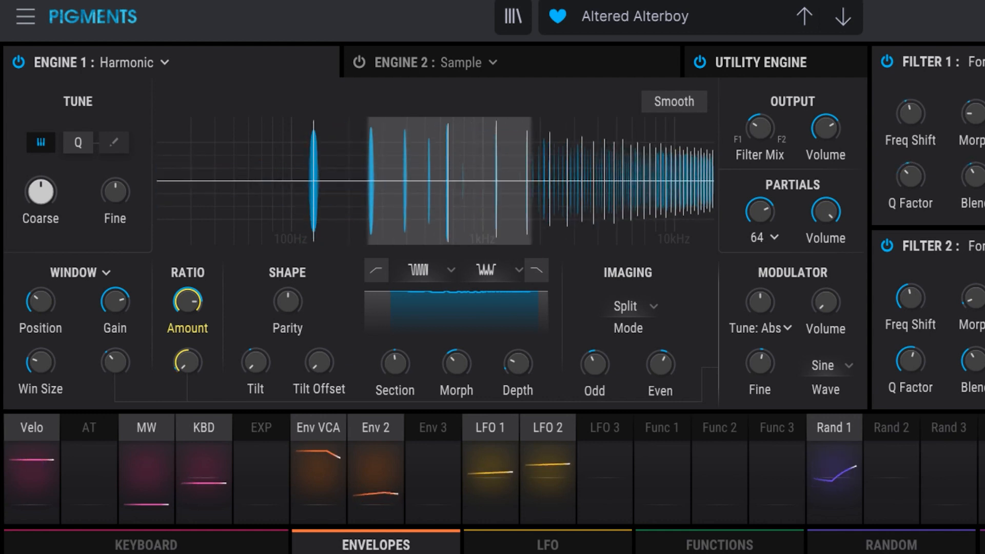
- Browse forward from the Altered Alterboy preset to Brrrouuaaaahhh and the preset after it
{"action": "left_click", "coordinate": [846, 16]}
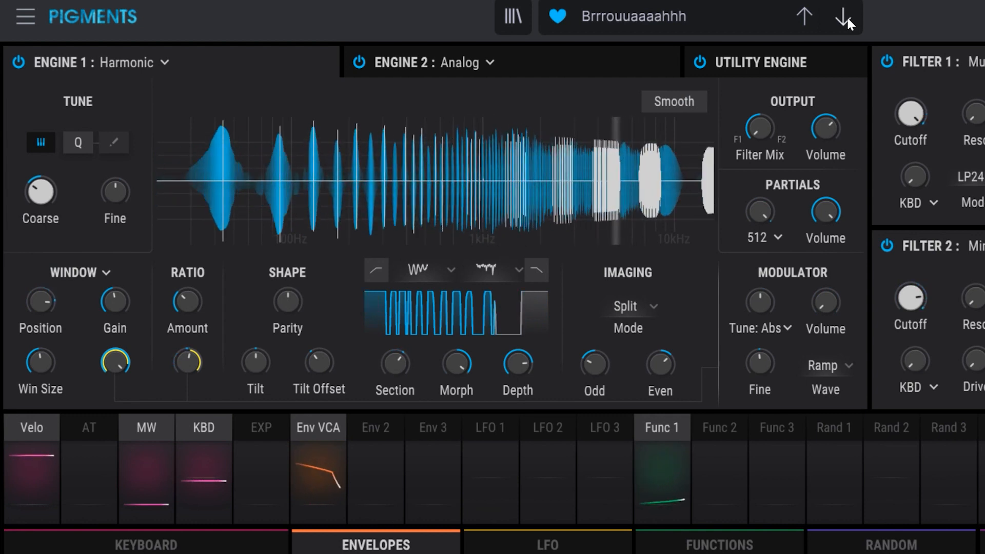
{"action": "left_click", "coordinate": [846, 17]}
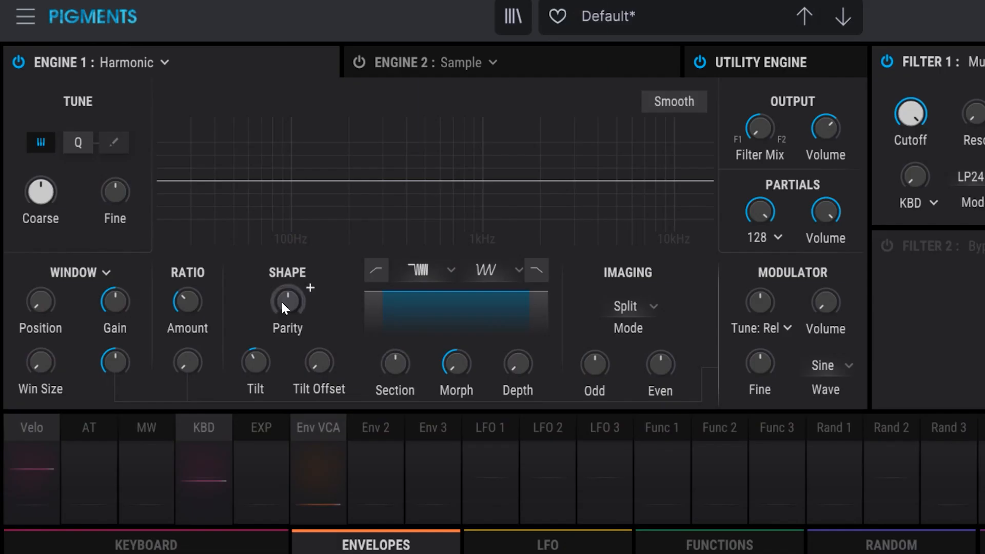
- Audition the Shape Parity at 30% Odd 70% Even and at 100% Even, and return it to centre
{"action": "mouse_move", "coordinate": [281, 300]}
{"action": "left_mouse_down"}
{"action": "mouse_move", "coordinate": [281, 313]}
{"action": "mouse_move", "coordinate": [281, 295]}
{"action": "left_mouse_up"}
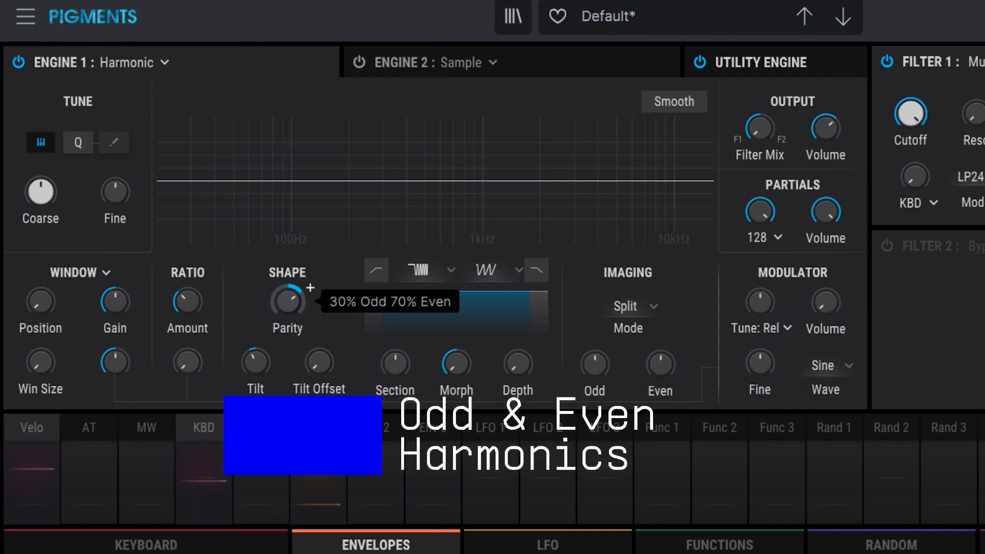
{"action": "double_click", "coordinate": [280, 300]}
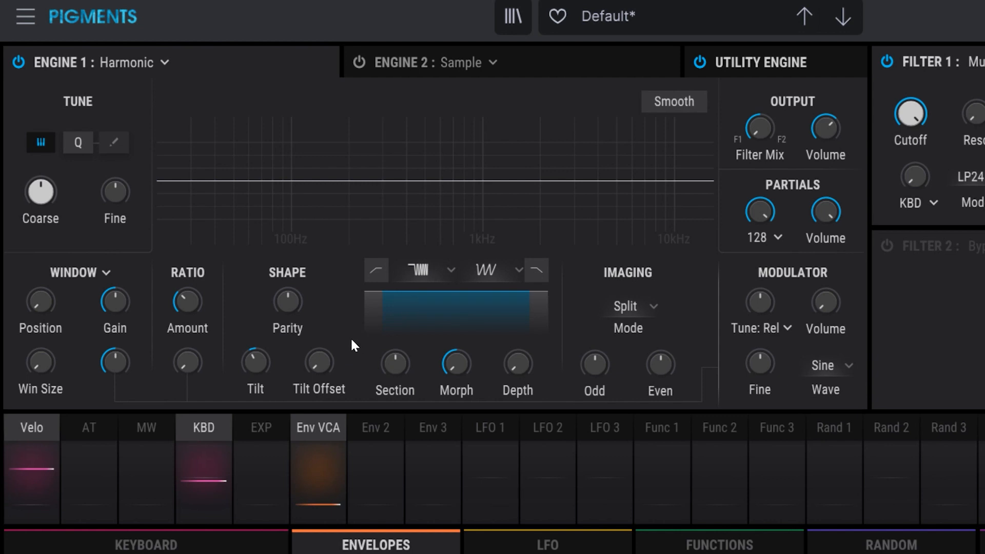
{"action": "left_click_drag", "start_coordinate": [288, 307], "coordinate": [288, 282]}
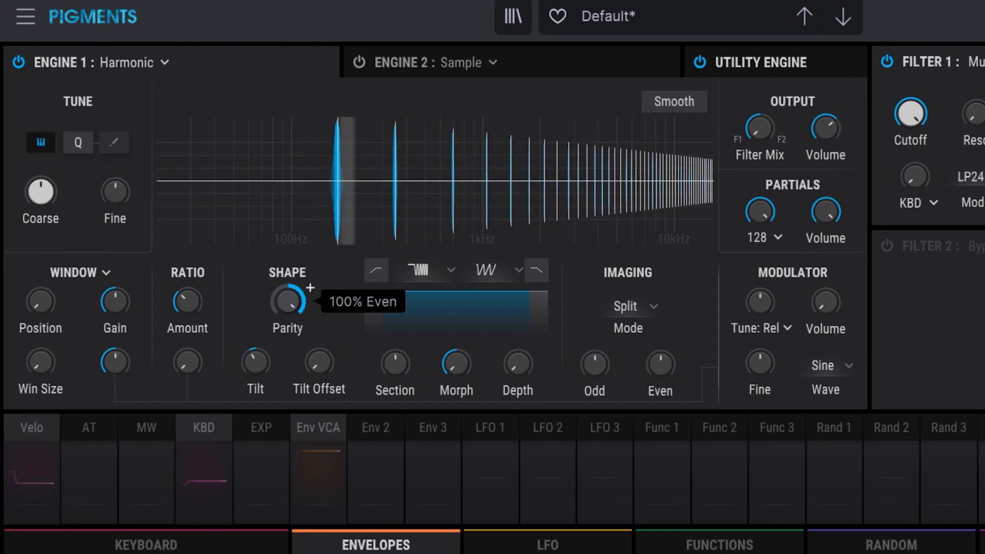
{"action": "left_click_drag", "start_coordinate": [288, 283], "coordinate": [289, 313]}
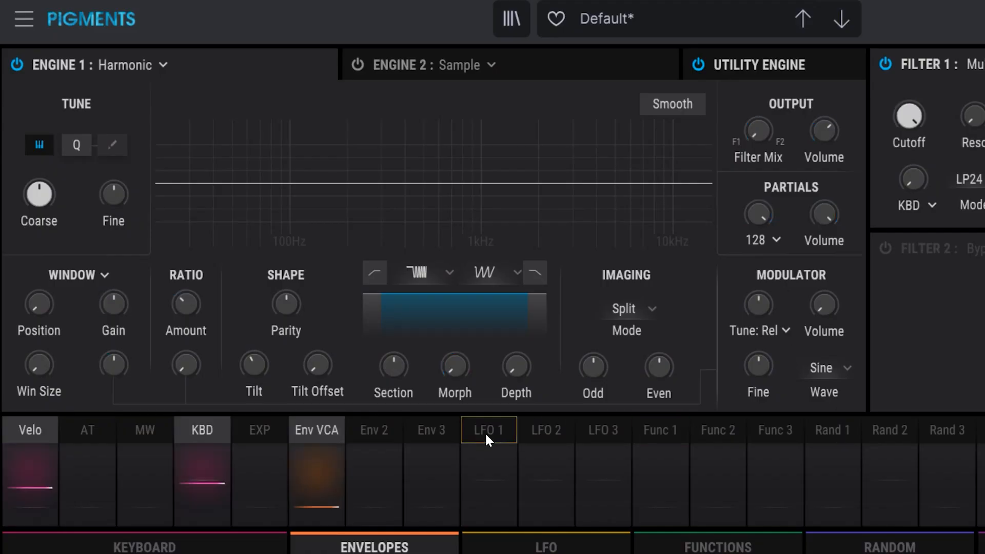
- Modulate the Shape Parity with LFO 1 at an amount of 0.50 and open the LFO settings
{"action": "left_click", "coordinate": [486, 437]}
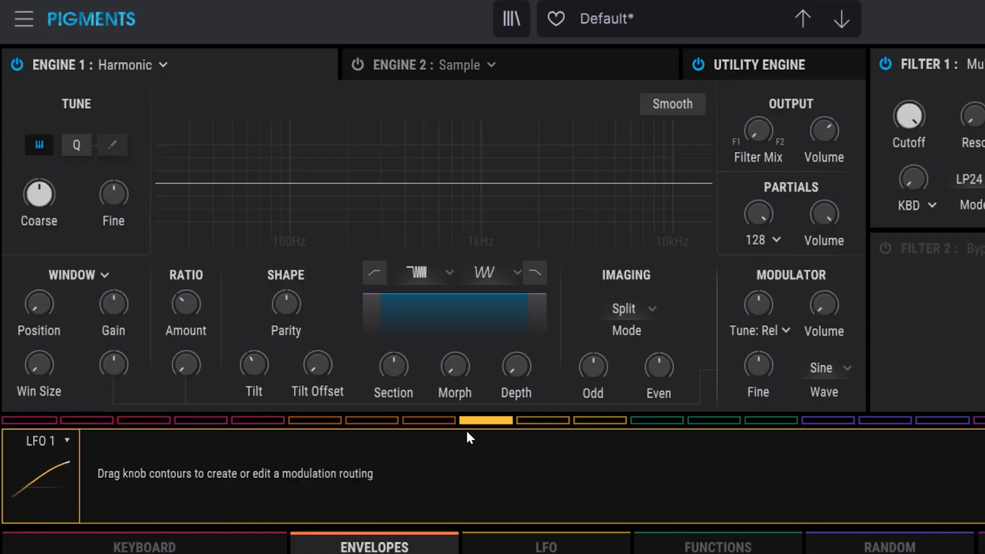
{"action": "left_click_drag", "start_coordinate": [296, 309], "coordinate": [295, 274]}
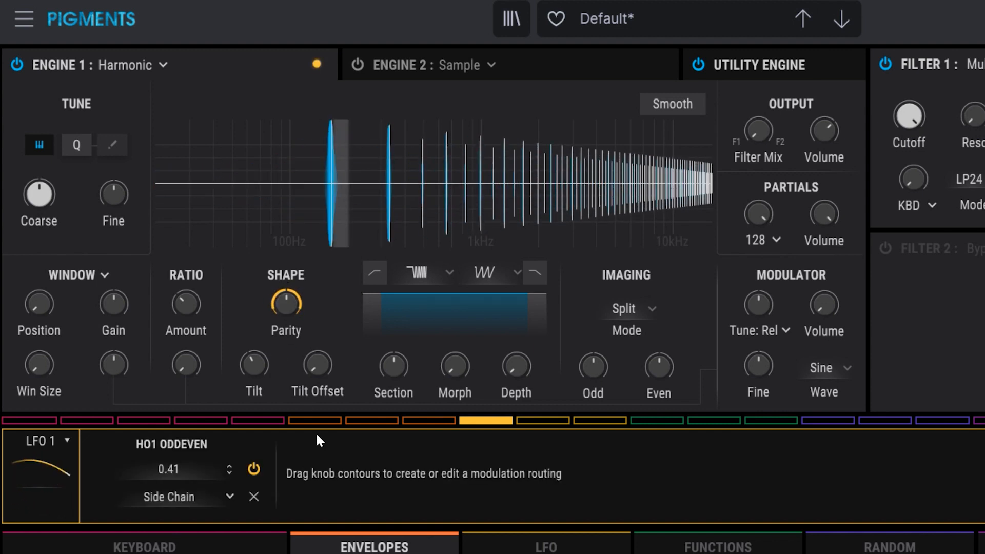
{"action": "left_click_drag", "start_coordinate": [294, 291], "coordinate": [294, 287]}
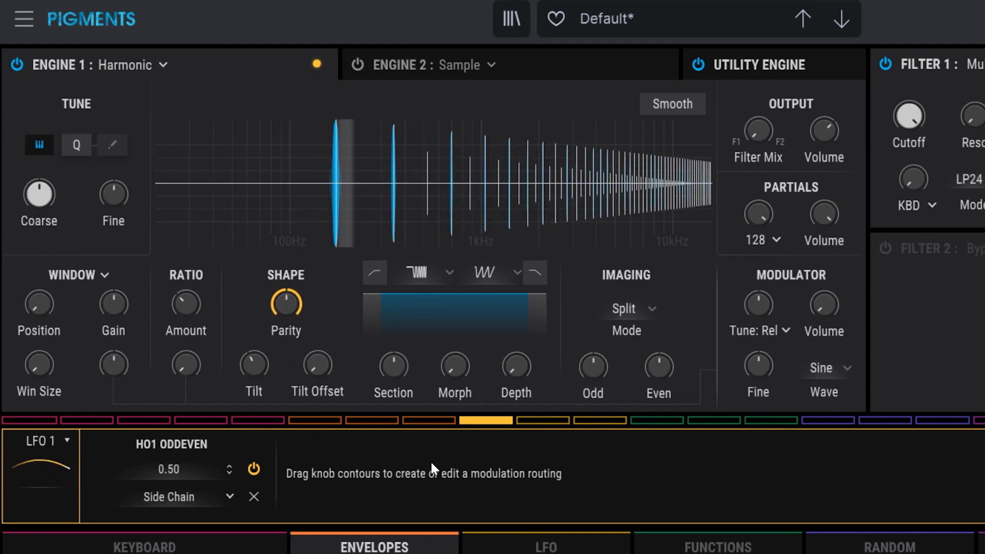
{"action": "left_click", "coordinate": [531, 547]}
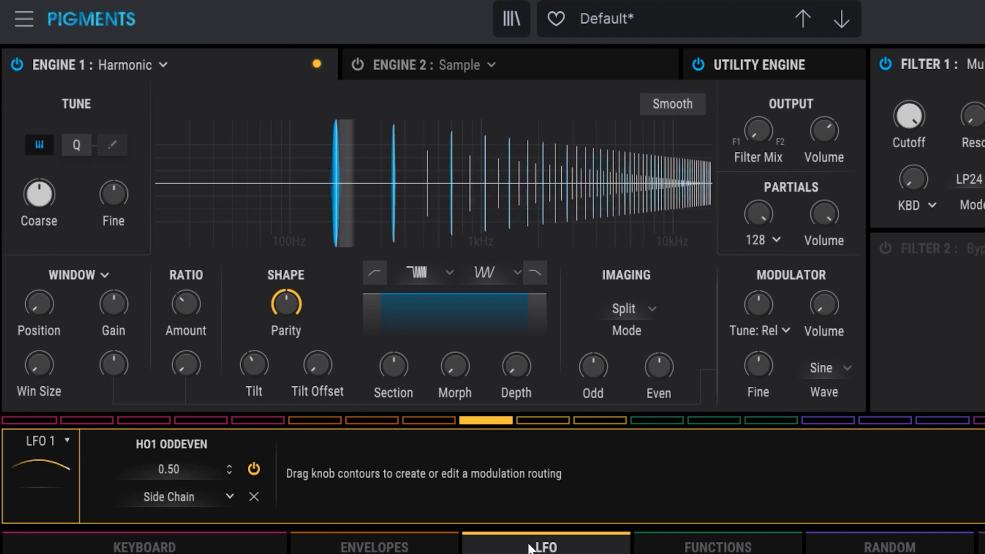
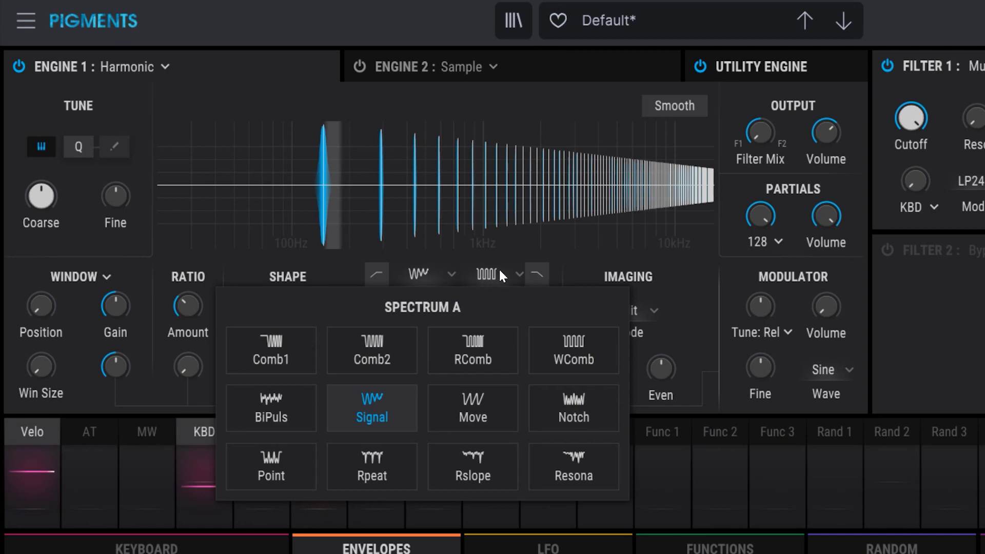
- Review the Spectrum A and Spectrum B choices, keeping Signal and WComb, and set the spectrum Depth to 107 %, then 100 %, and lower it
{"action": "left_click", "coordinate": [521, 275]}
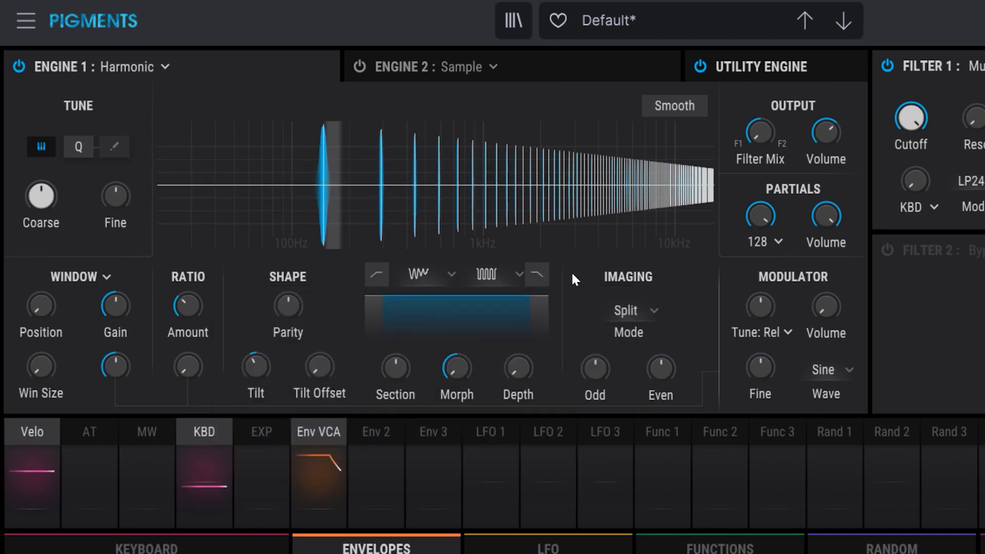
{"action": "left_click", "coordinate": [501, 277]}
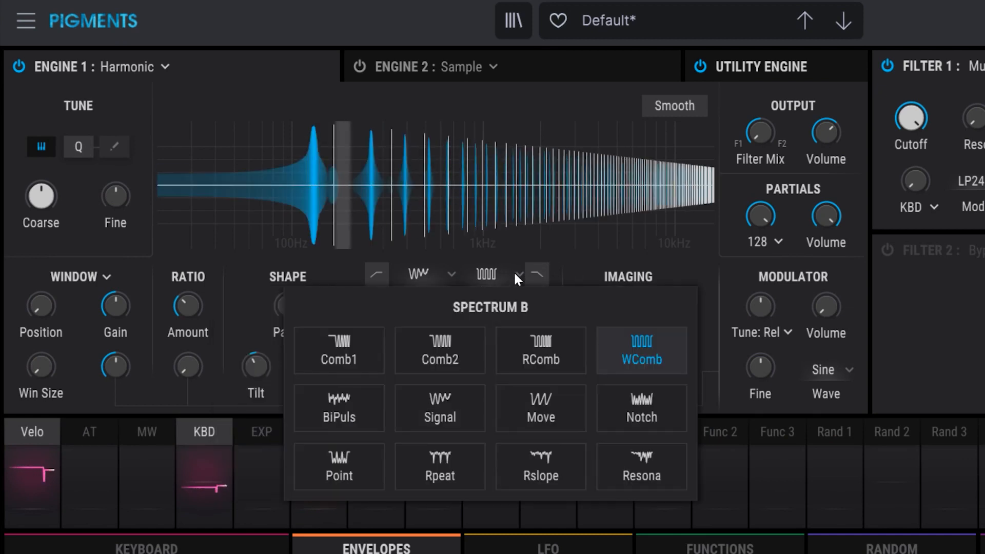
{"action": "left_click", "coordinate": [519, 273]}
{"action": "left_click_drag", "start_coordinate": [518, 367], "coordinate": [518, 313]}
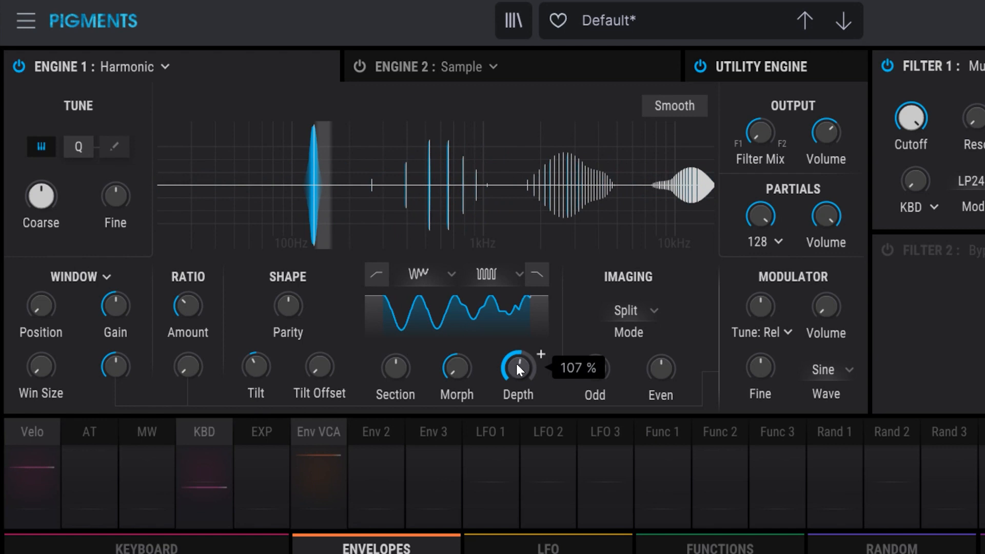
{"action": "left_click_drag", "start_coordinate": [518, 368], "coordinate": [517, 338]}
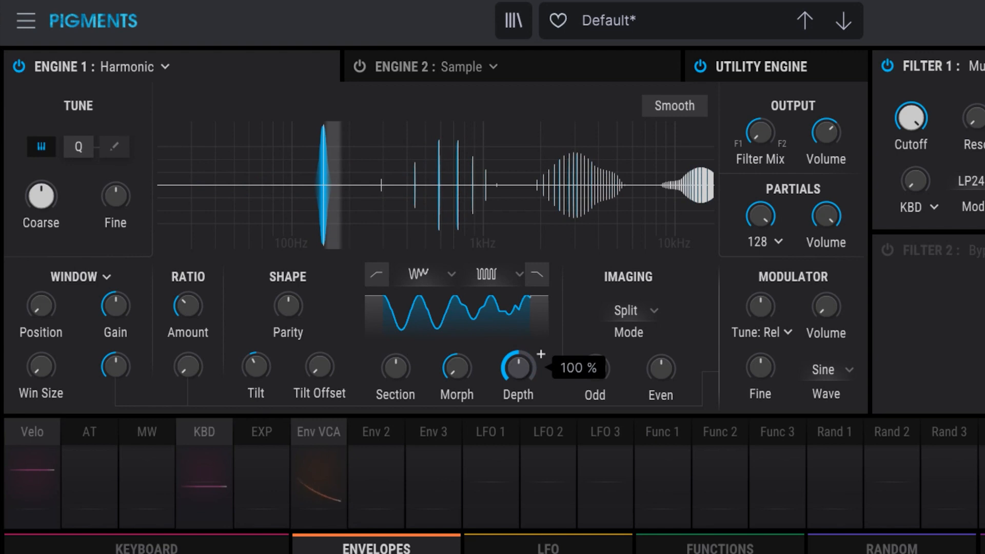
{"action": "left_click_drag", "start_coordinate": [518, 367], "coordinate": [518, 411]}
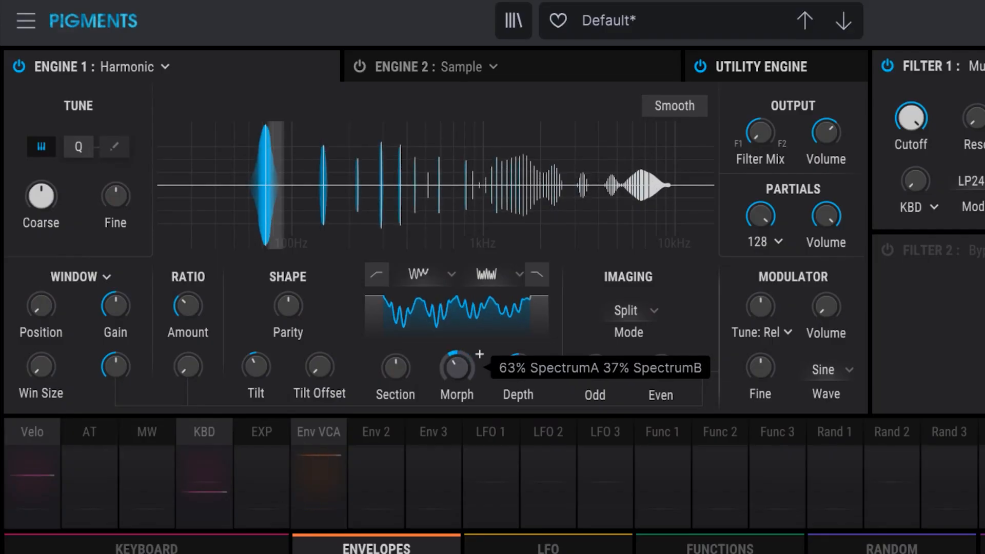
- With Notch as Spectrum B, move the Morph to 2% SpectrumA 98% SpectrumB, adjust the Depth, and bring the Morph back down
{"action": "left_click_drag", "start_coordinate": [457, 367], "coordinate": [457, 288]}
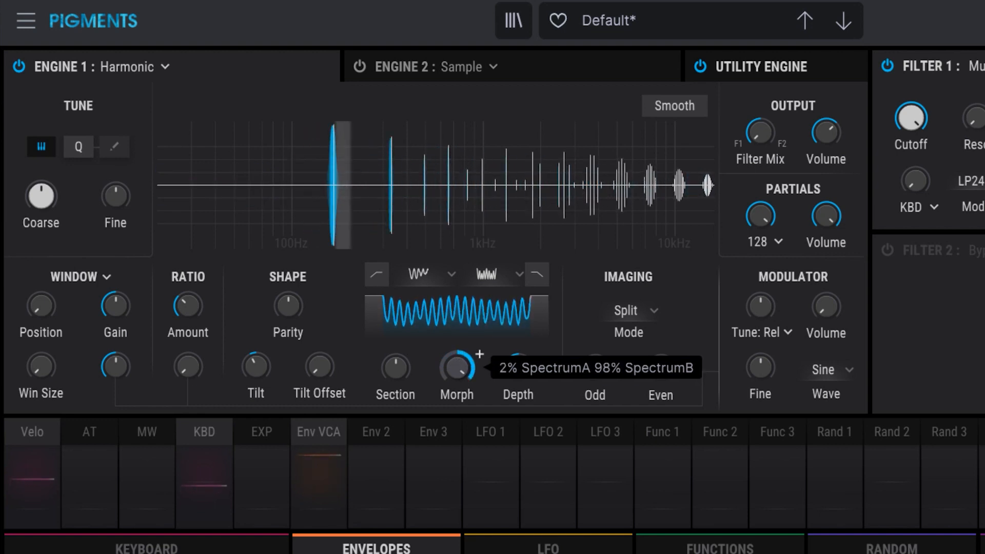
{"action": "mouse_move", "coordinate": [519, 374]}
{"action": "left_mouse_down"}
{"action": "mouse_move", "coordinate": [521, 345]}
{"action": "mouse_move", "coordinate": [522, 367]}
{"action": "left_mouse_up"}
{"action": "left_click_drag", "start_coordinate": [444, 366], "coordinate": [456, 402]}
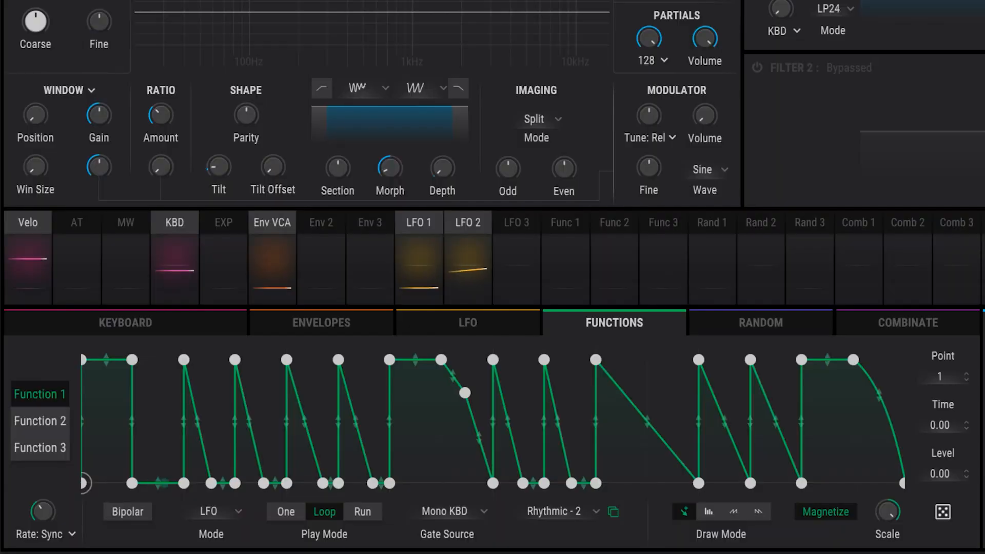
- Set up Function 1 as a modulation source for the spectrum Morph
{"action": "mouse_move", "coordinate": [388, 179]}
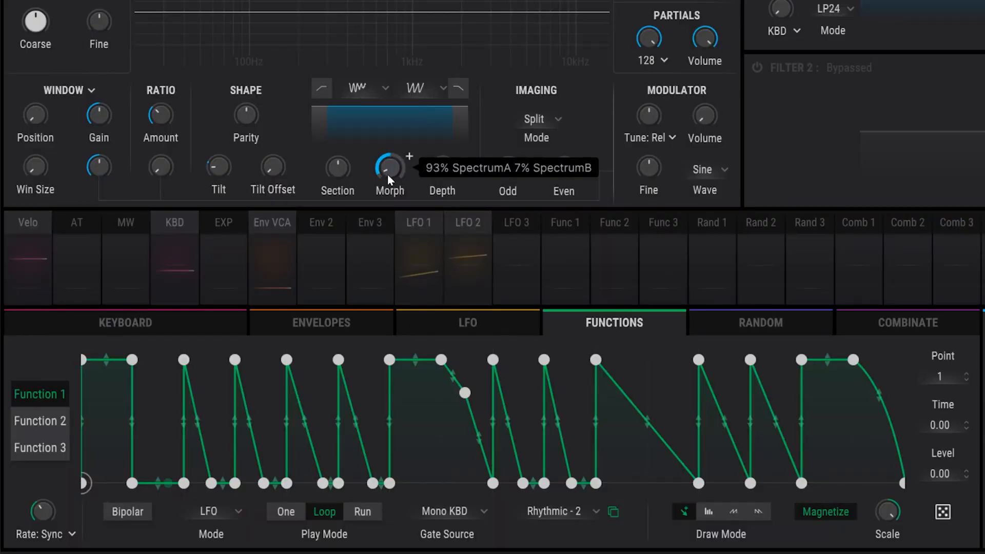
{"action": "left_click", "coordinate": [540, 219]}
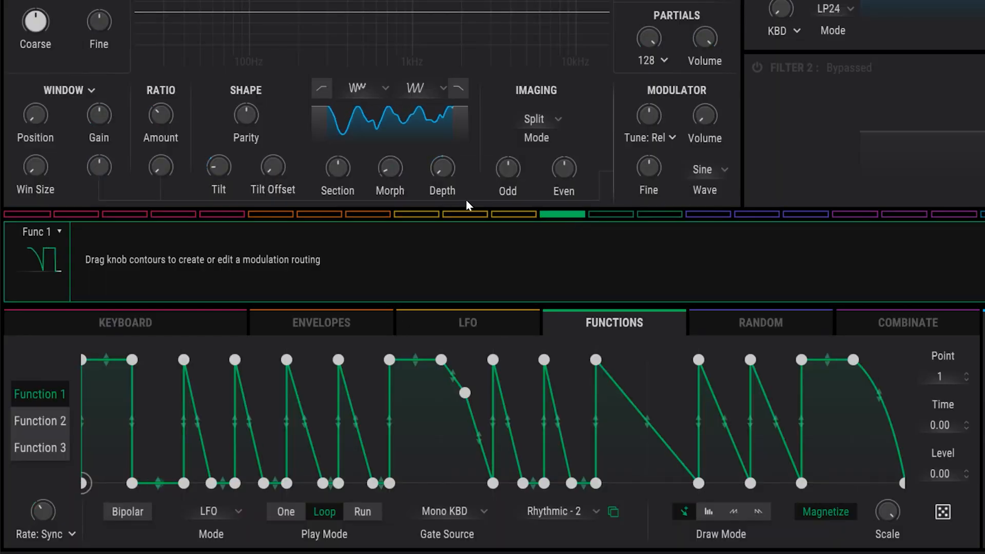
{"action": "left_click_drag", "start_coordinate": [387, 177], "coordinate": [386, 131]}
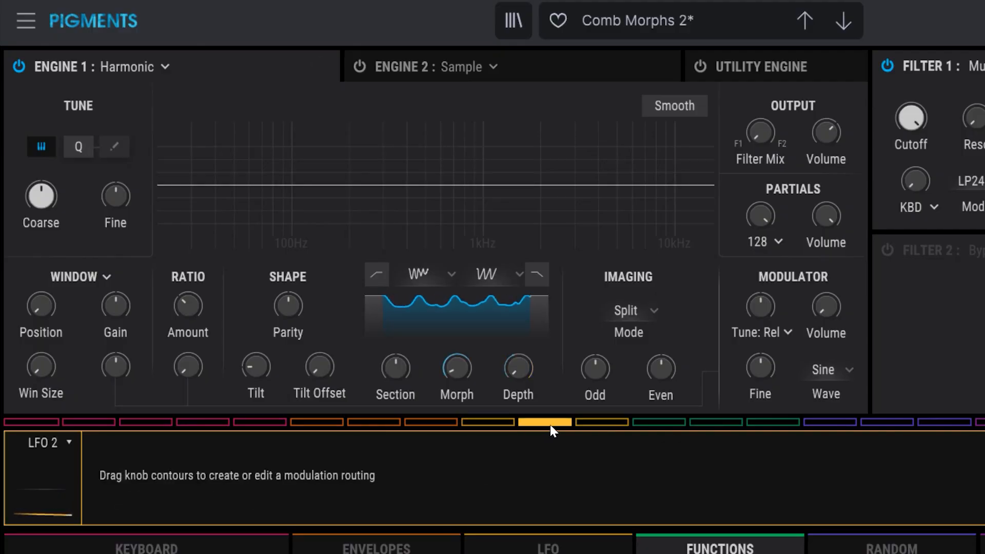
- Modulate the Shape Tilt with LFO 2 and fine-tune the modulation amount around 0.39
{"action": "left_click_drag", "start_coordinate": [239, 362], "coordinate": [239, 359]}
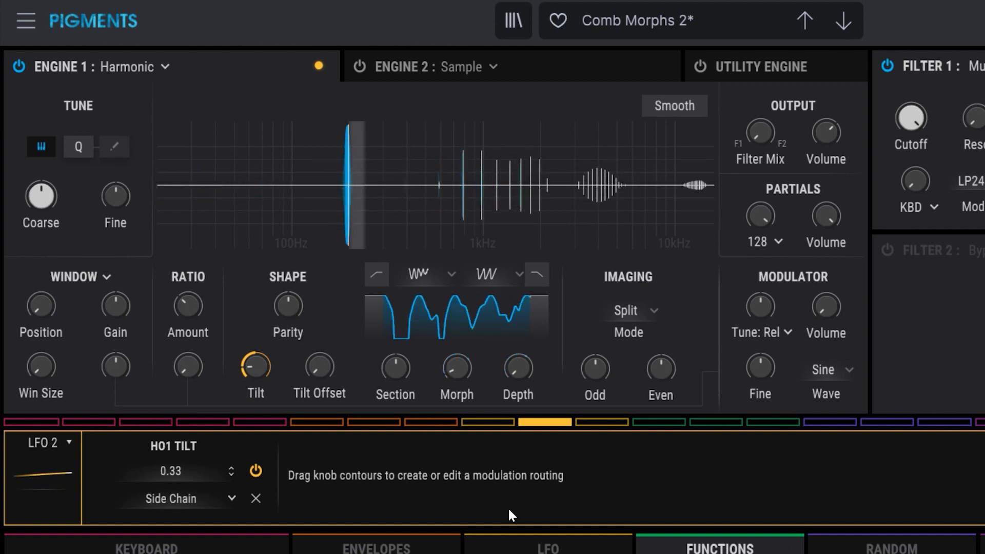
{"action": "mouse_move", "coordinate": [172, 471]}
{"action": "left_mouse_down"}
{"action": "mouse_move", "coordinate": [172, 443]}
{"action": "mouse_move", "coordinate": [172, 452]}
{"action": "left_mouse_up"}
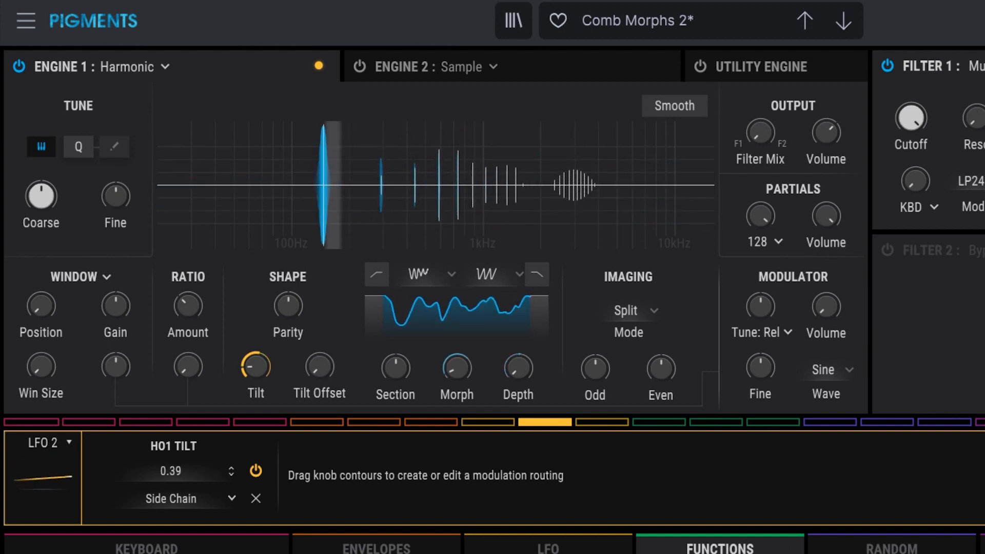
{"action": "left_click_drag", "start_coordinate": [177, 473], "coordinate": [177, 469]}
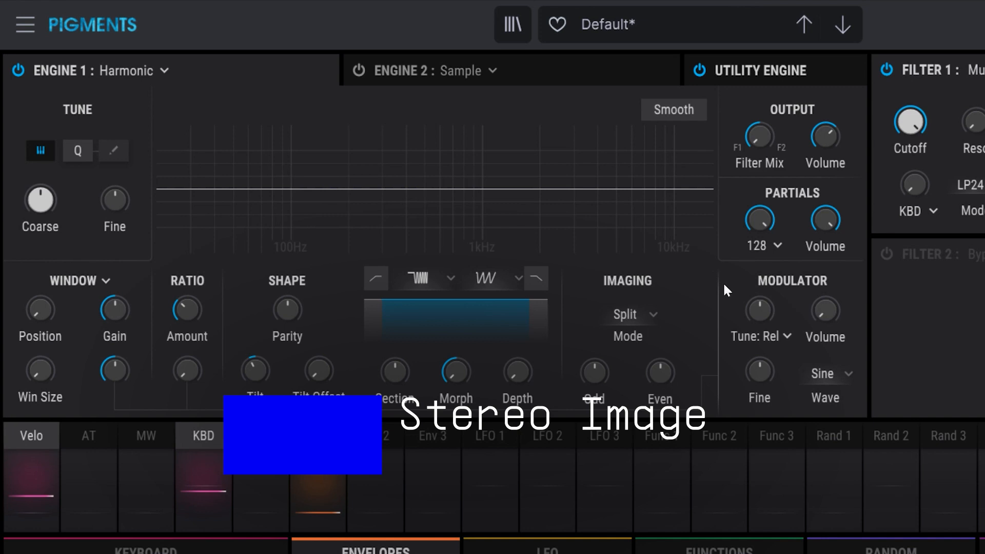
- Keep the Imaging mode on Split and pan the Odd partials left and the Even partials right
{"action": "left_click", "coordinate": [638, 308]}
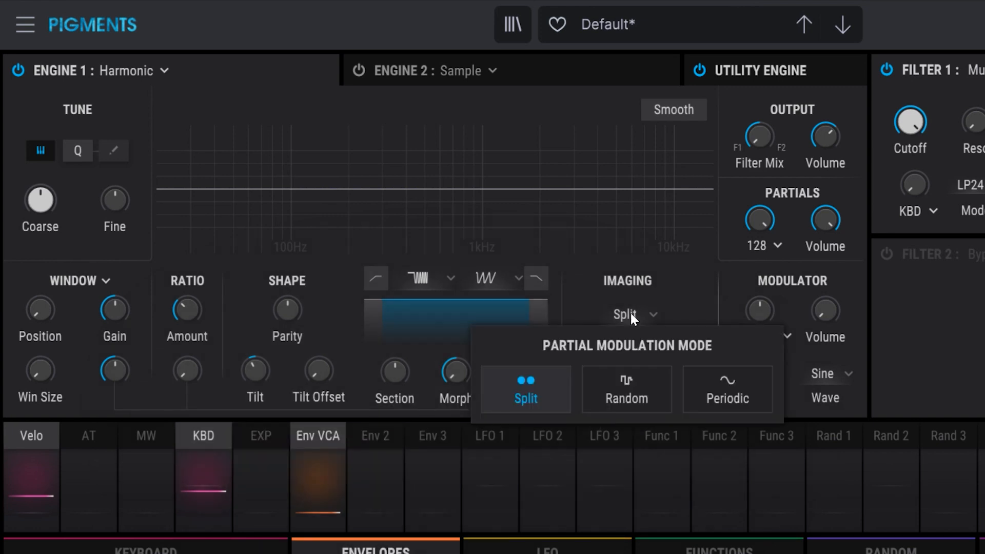
{"action": "left_click", "coordinate": [536, 396]}
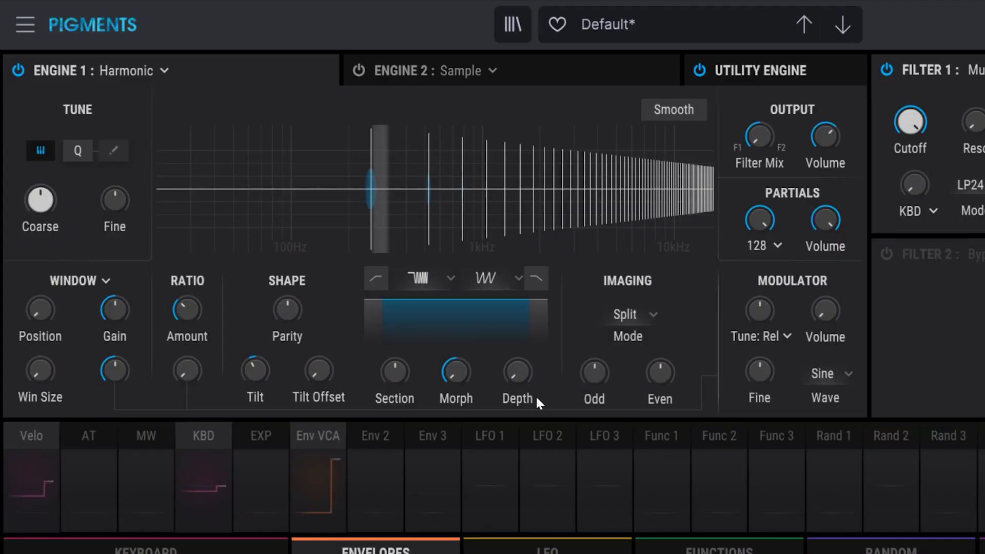
{"action": "left_click_drag", "start_coordinate": [617, 359], "coordinate": [590, 366]}
{"action": "left_click_drag", "start_coordinate": [659, 372], "coordinate": [659, 372]}
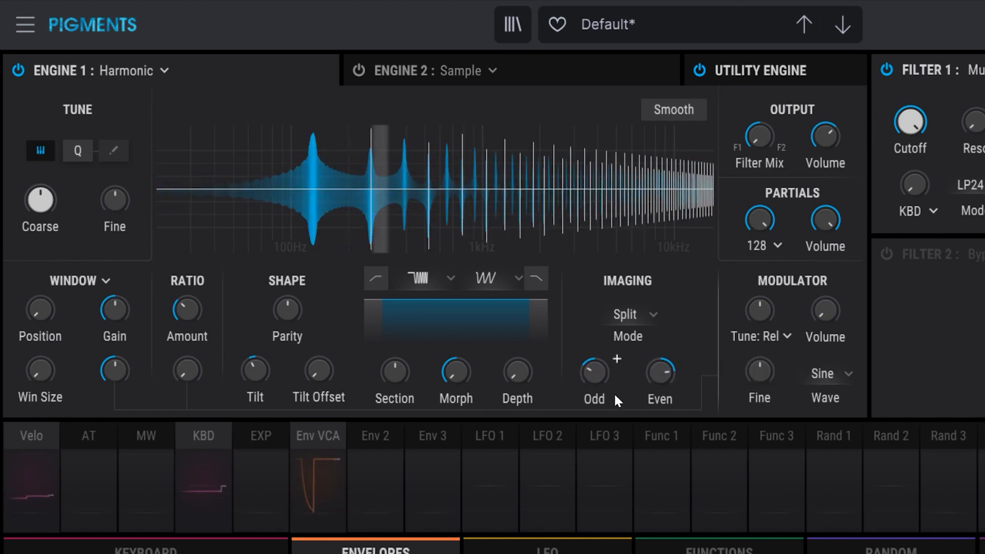
- Audition the Odd partials at 15% Left 85% Right, and return both Odd and Even panning to centre
{"action": "double_click", "coordinate": [616, 358]}
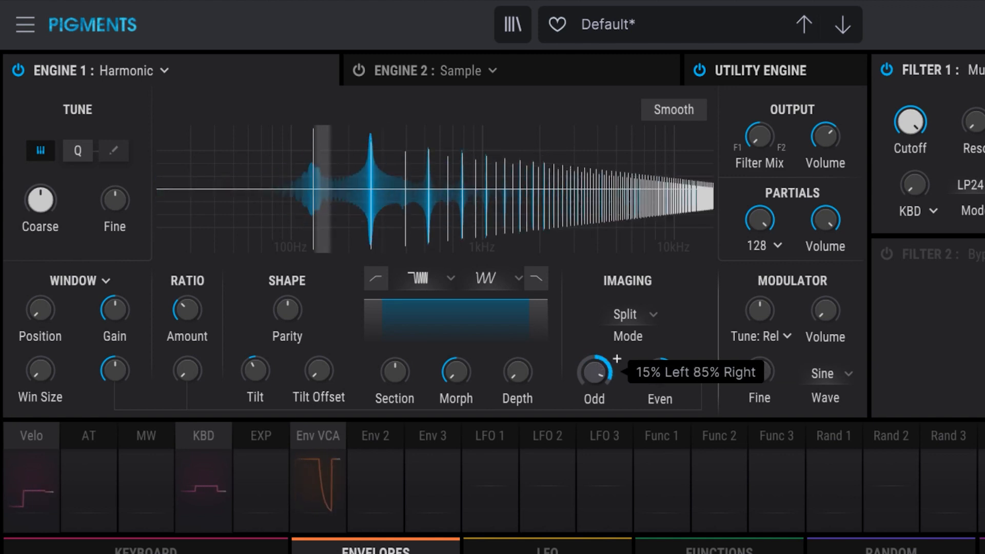
{"action": "left_click_drag", "start_coordinate": [658, 372], "coordinate": [659, 372]}
{"action": "left_click_drag", "start_coordinate": [595, 372], "coordinate": [595, 372]}
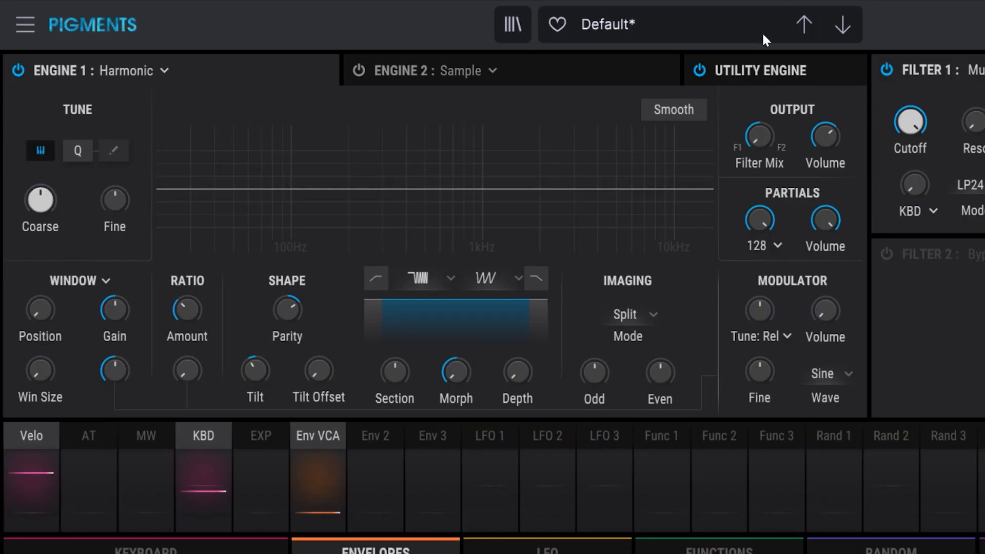
- Switch the Imaging mode to Random and raise its Depth to 95.6 %
{"action": "left_click", "coordinate": [642, 313]}
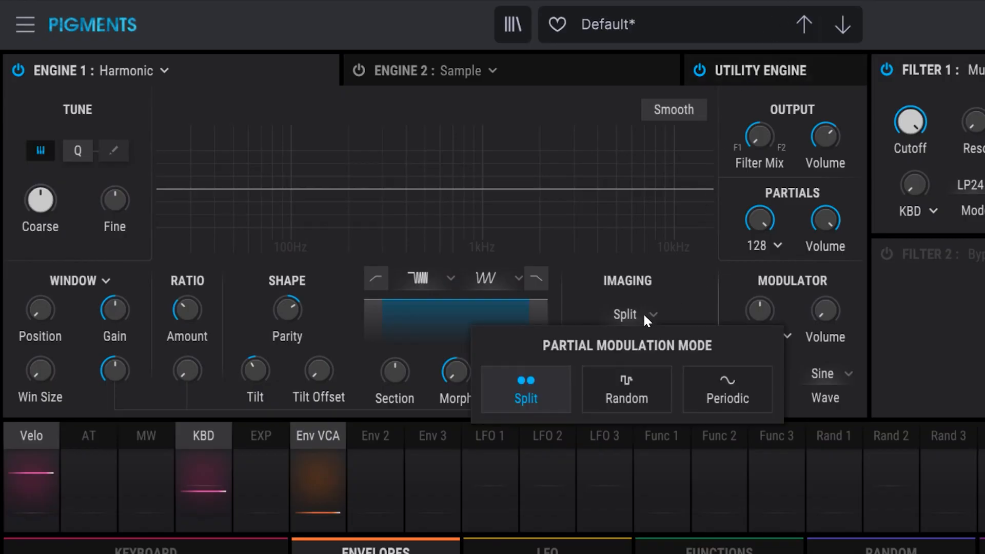
{"action": "left_click", "coordinate": [624, 375]}
{"action": "mouse_move", "coordinate": [614, 375]}
{"action": "left_mouse_down"}
{"action": "mouse_move", "coordinate": [616, 358]}
{"action": "mouse_move", "coordinate": [599, 375]}
{"action": "left_mouse_up"}
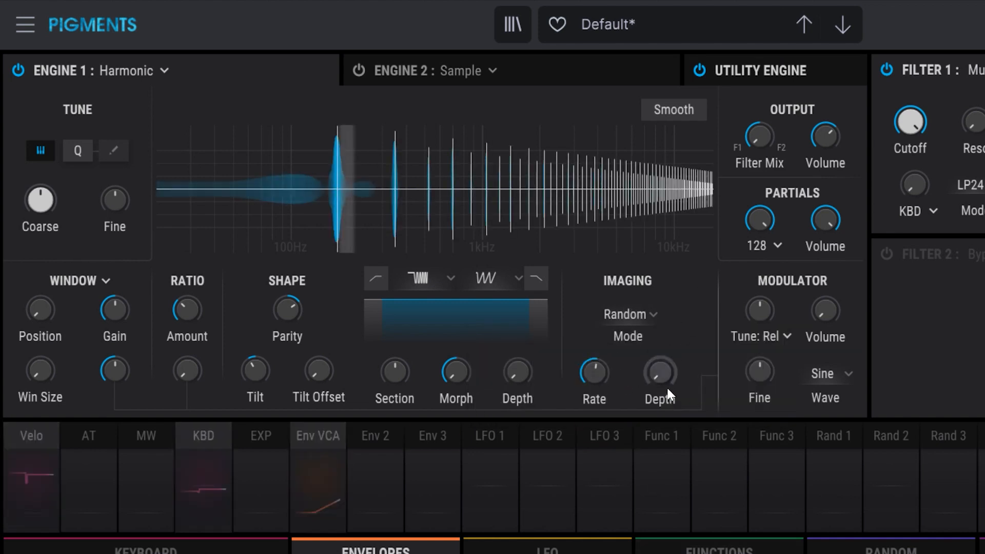
{"action": "left_click_drag", "start_coordinate": [666, 384], "coordinate": [665, 383]}
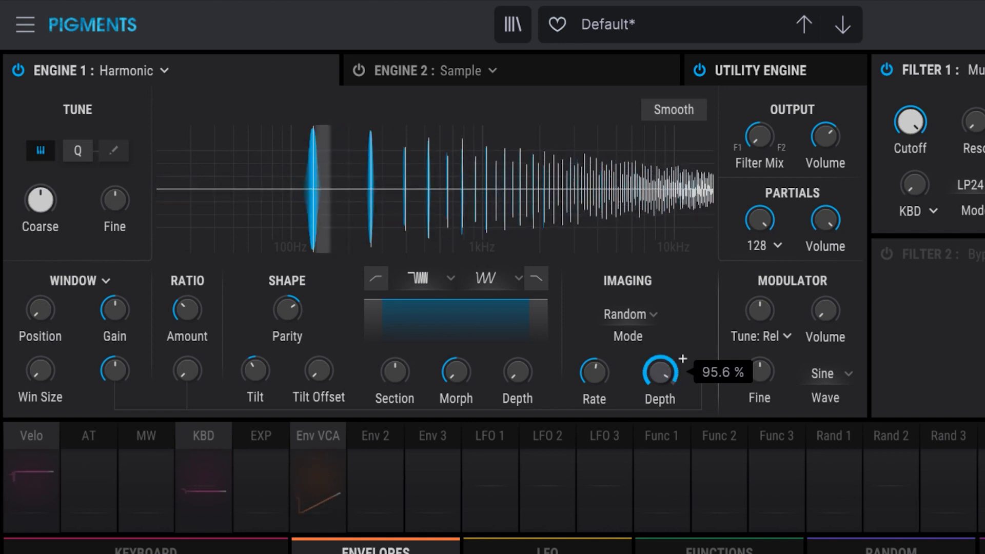
- Raise the Imaging Rate and bring it down to 0.220, with the Imaging Depth at 100 %
{"action": "left_click_drag", "start_coordinate": [594, 373], "coordinate": [594, 355]}
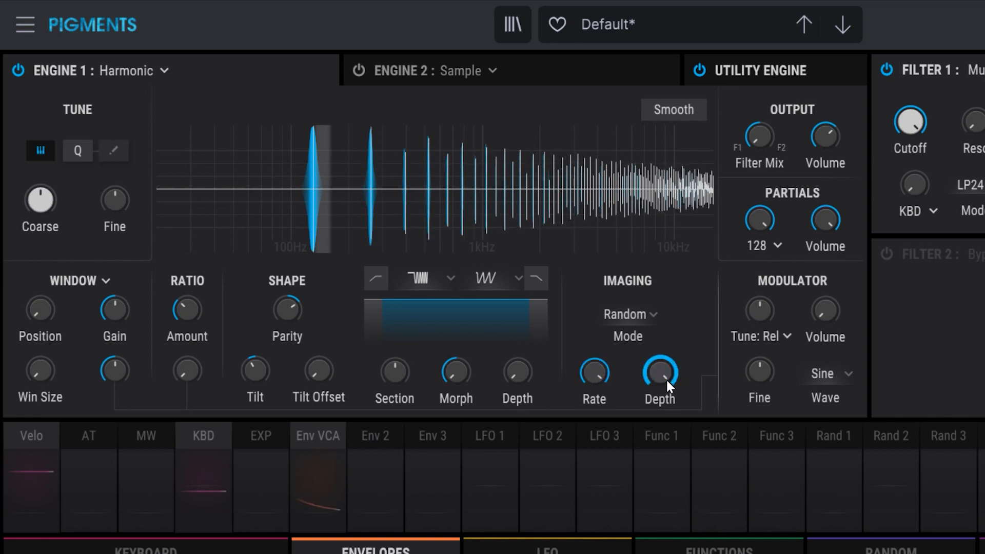
{"action": "mouse_move", "coordinate": [666, 380]}
{"action": "left_click_drag", "start_coordinate": [666, 378], "coordinate": [665, 397]}
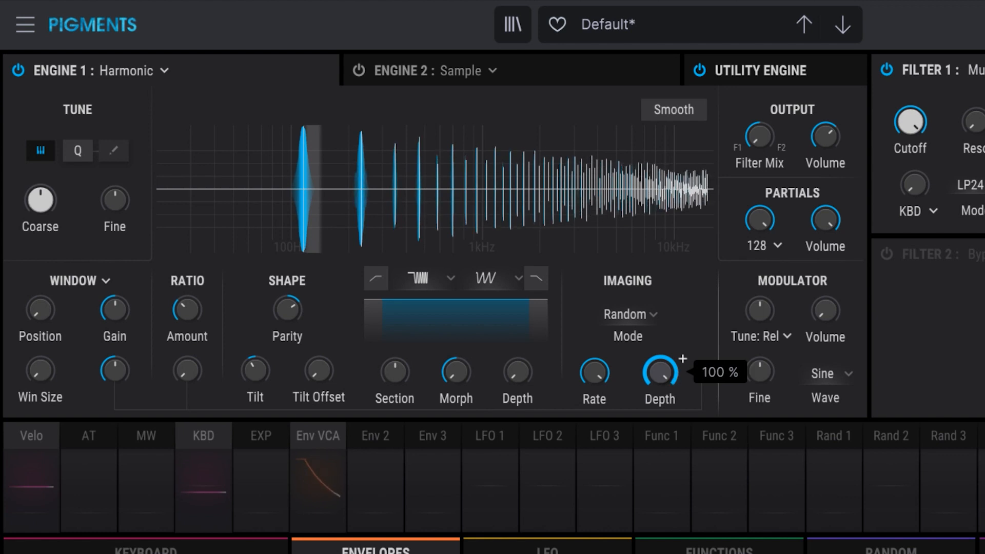
{"action": "mouse_move", "coordinate": [617, 358]}
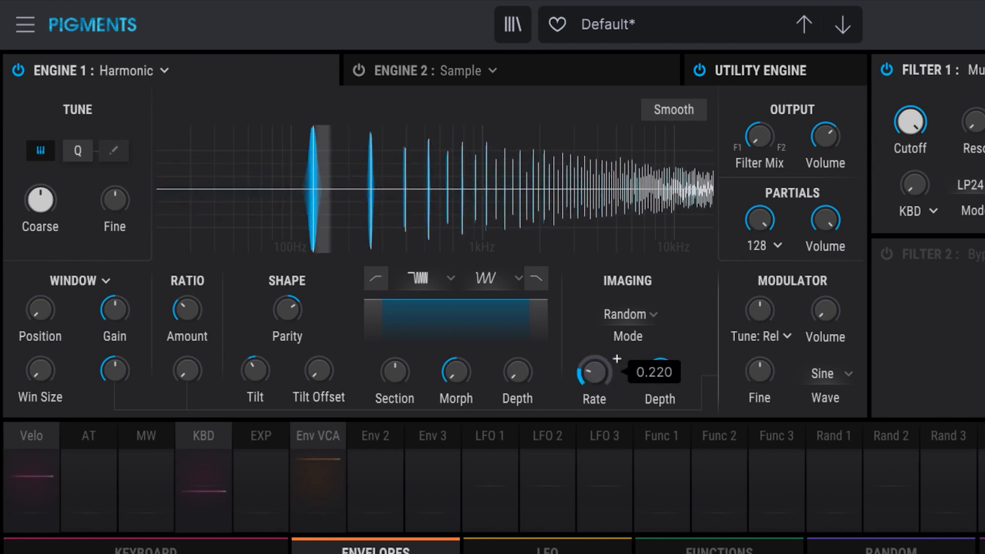